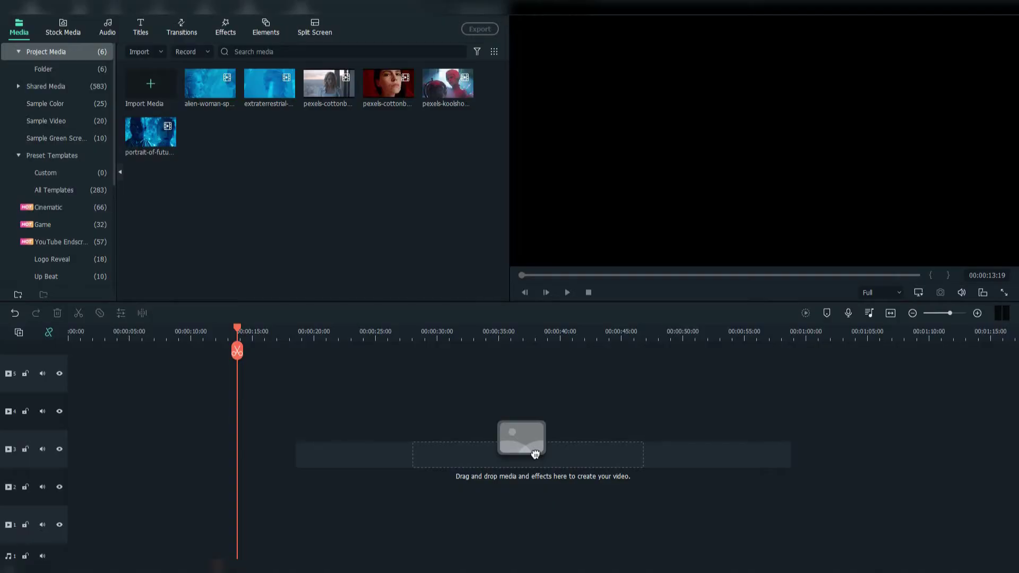
Stack the alien-woman, first pexels-cottonbro and pexels-koolshooters clips at the start of video tracks 1, 2 and 3, and crop the track 2 clip to fit.
{"action": "left_click_drag", "start_coordinate": [536, 454], "coordinate": [80, 515]}
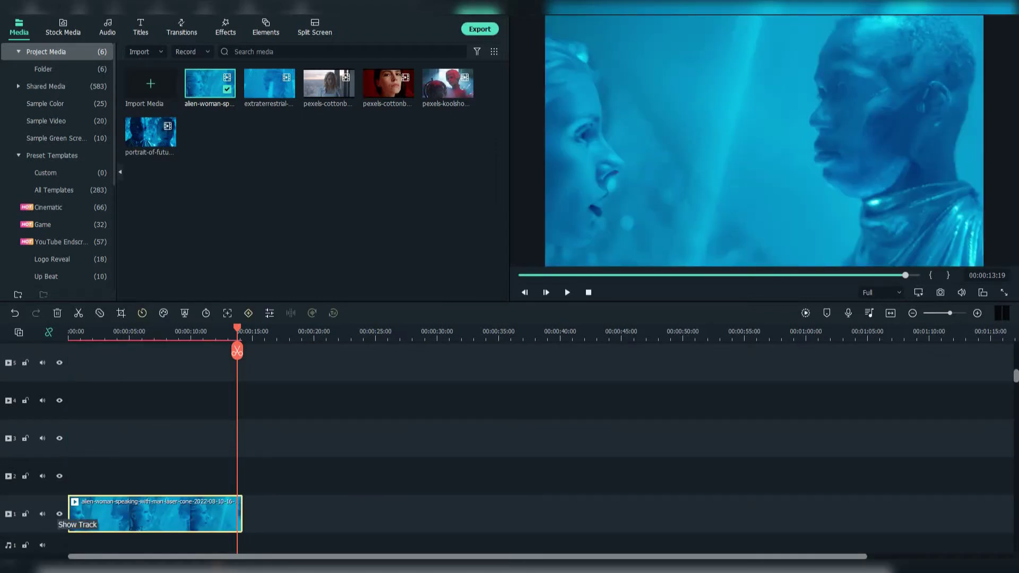
{"action": "left_click_drag", "start_coordinate": [328, 84], "coordinate": [80, 476]}
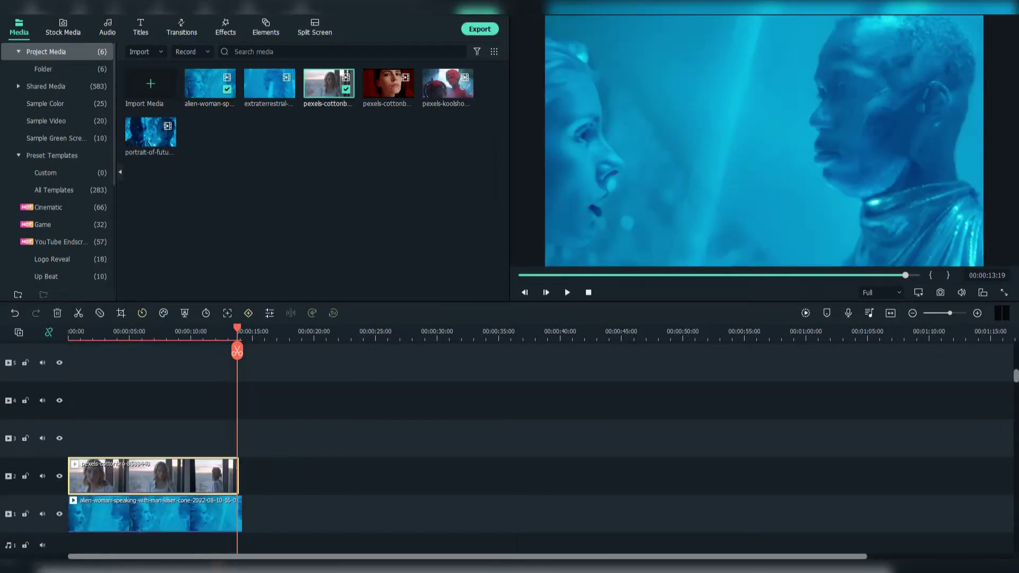
{"action": "left_click_drag", "start_coordinate": [448, 83], "coordinate": [80, 439]}
{"action": "right_click", "coordinate": [194, 476]}
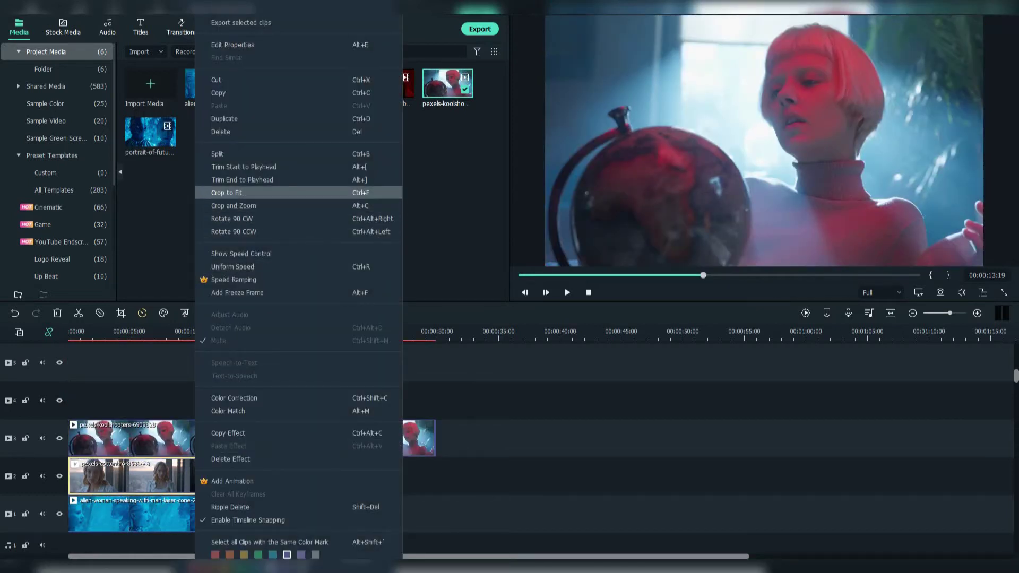
{"action": "left_click", "coordinate": [242, 180]}
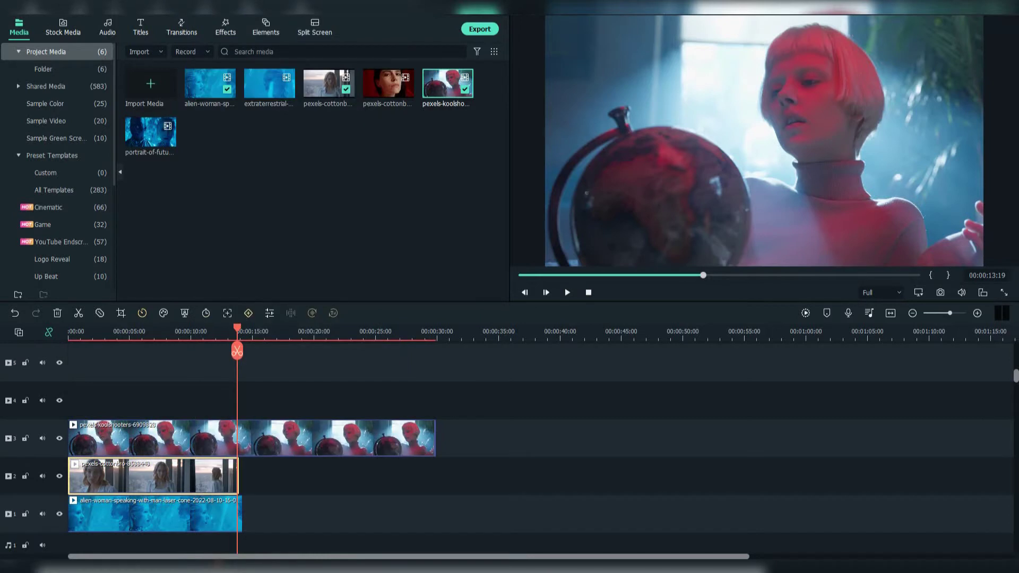
Add an animation keyframe at the very start of the track 3 clip with opacity at 31.53%.
{"action": "left_click_drag", "start_coordinate": [237, 327], "coordinate": [68, 328]}
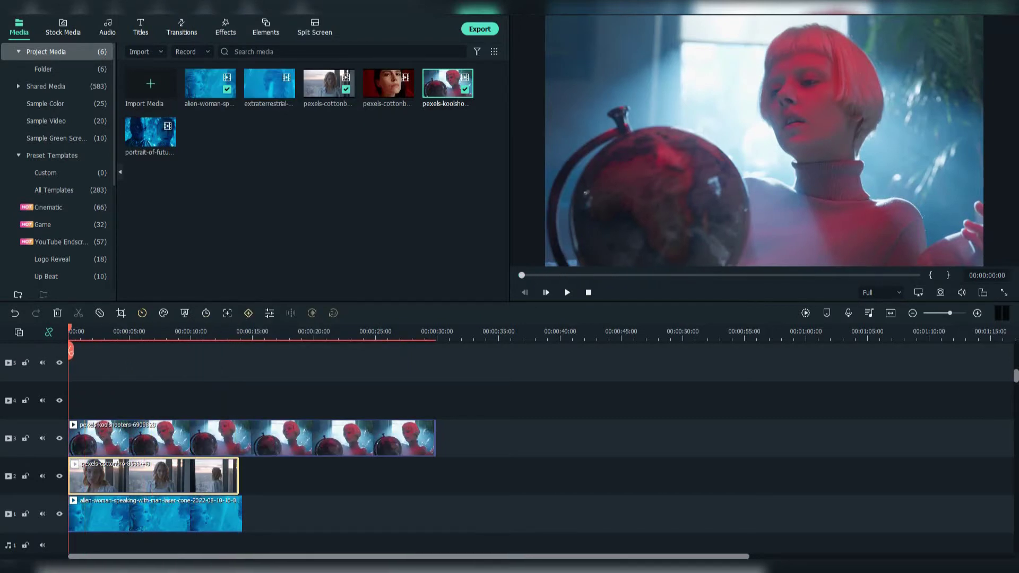
{"action": "key", "text": "ctrl+equal"}
{"action": "key", "text": "ctrl+equal"}
{"action": "double_click", "coordinate": [181, 438]}
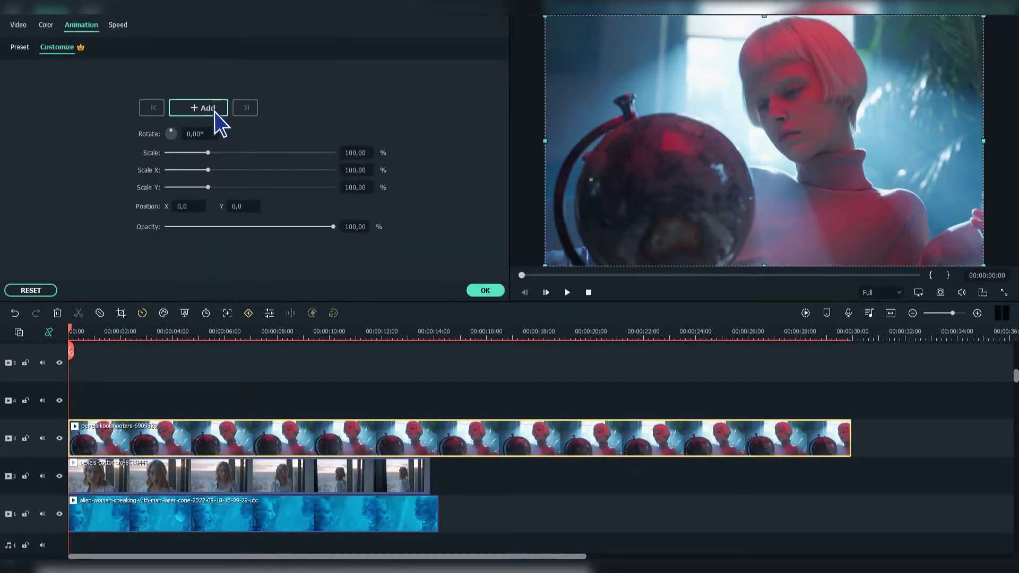
{"action": "left_click", "coordinate": [214, 109]}
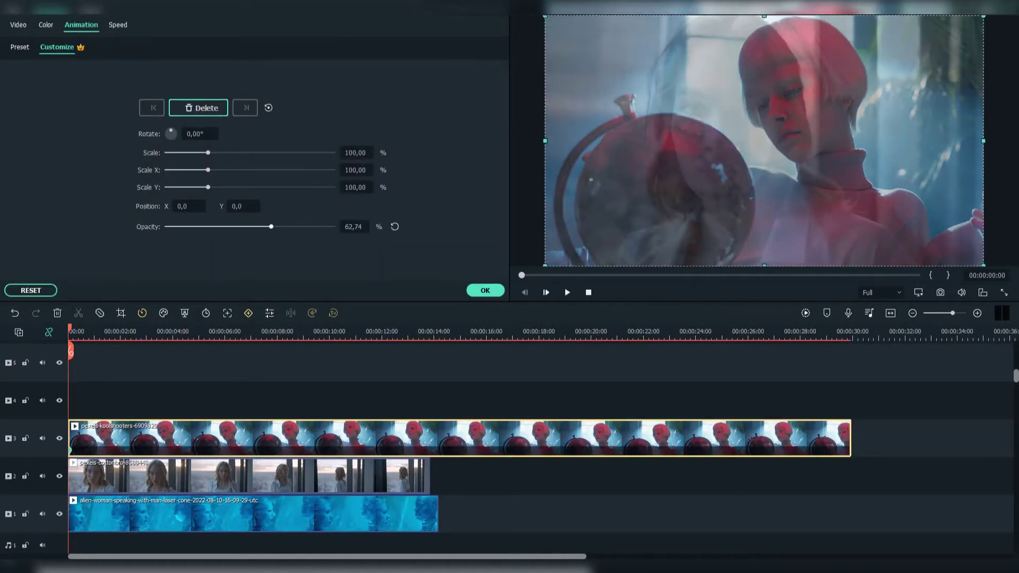
{"action": "left_click_drag", "start_coordinate": [271, 226], "coordinate": [230, 227]}
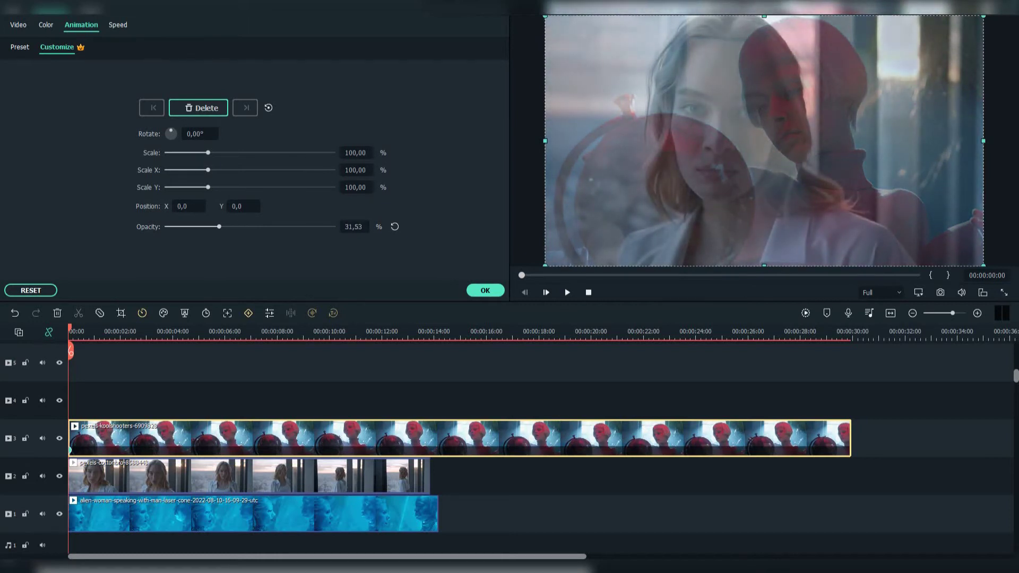
Keyframe the track 2 clip's opacity at 37.26% at the start and at about 2 seconds, and at 0% at 00:00:04:24.
{"action": "left_click", "coordinate": [249, 476]}
{"action": "left_click", "coordinate": [199, 108]}
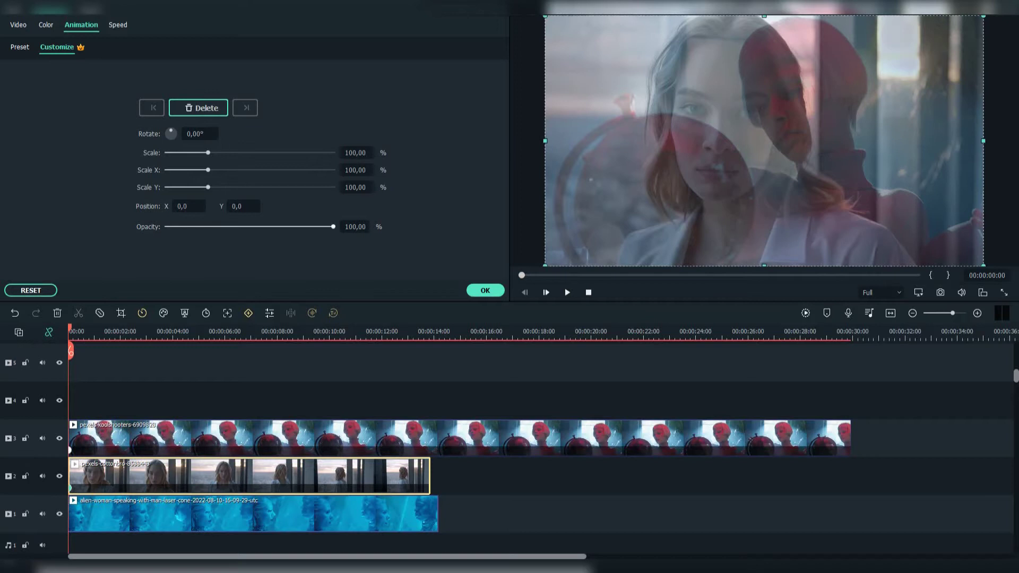
{"action": "left_click_drag", "start_coordinate": [333, 227], "coordinate": [227, 227]}
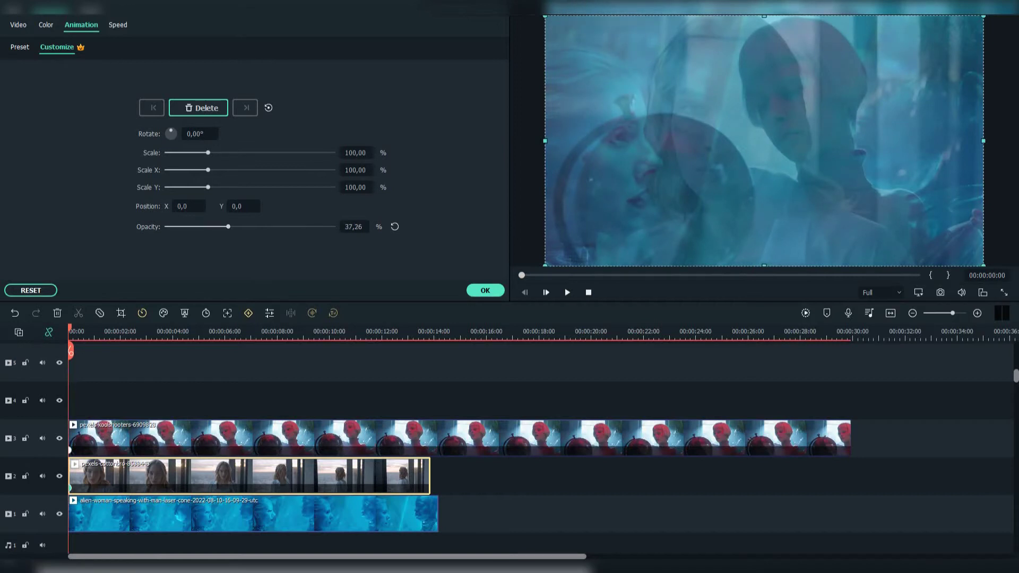
{"action": "key", "text": "space"}
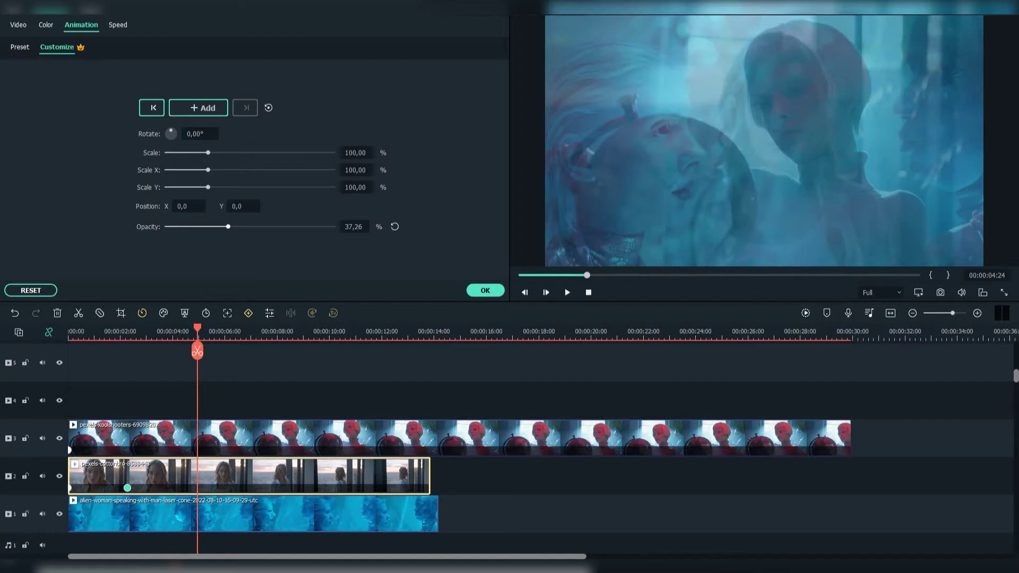
{"action": "left_click_drag", "start_coordinate": [228, 226], "coordinate": [167, 226]}
Keyframe the track 3 clip's opacity at 31.53% at 00:00:05:00 and at 57.64% at 00:00:06:14.
{"action": "mouse_move", "coordinate": [197, 328]}
{"action": "left_mouse_down"}
{"action": "mouse_move", "coordinate": [211, 328]}
{"action": "mouse_move", "coordinate": [199, 327]}
{"action": "left_mouse_up"}
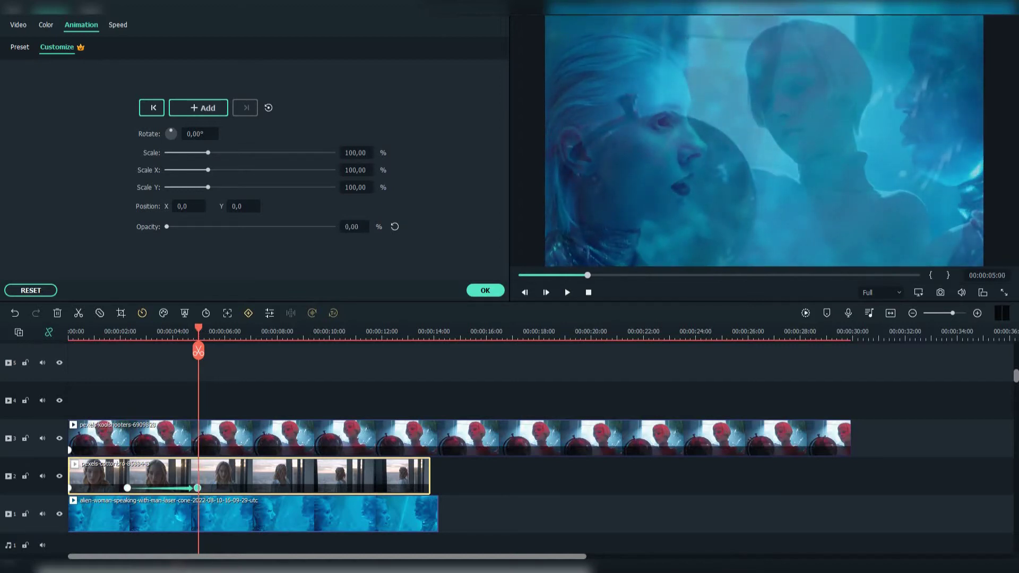
{"action": "left_click", "coordinate": [199, 439]}
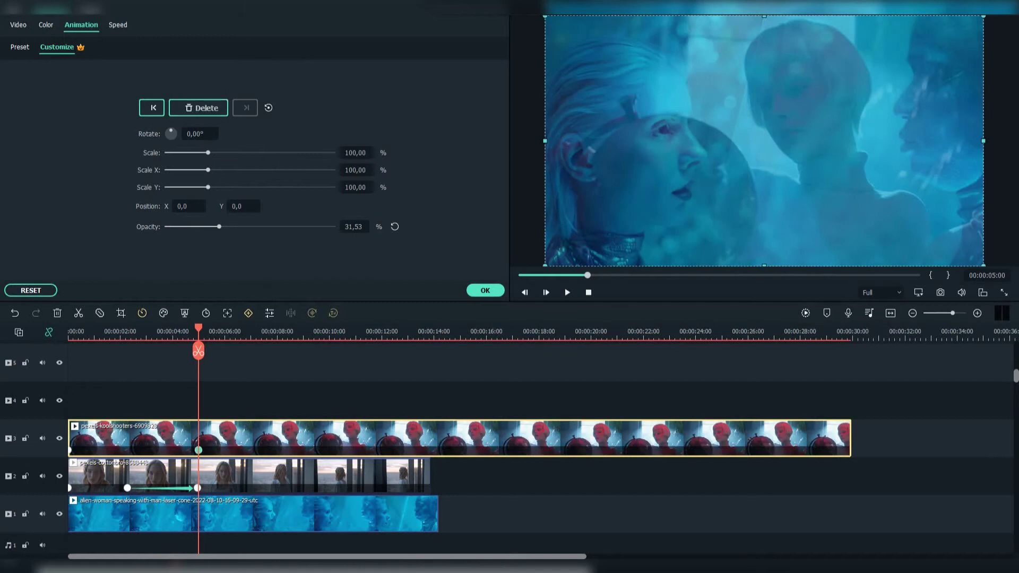
{"action": "key", "text": "space"}
{"action": "key", "text": "space"}
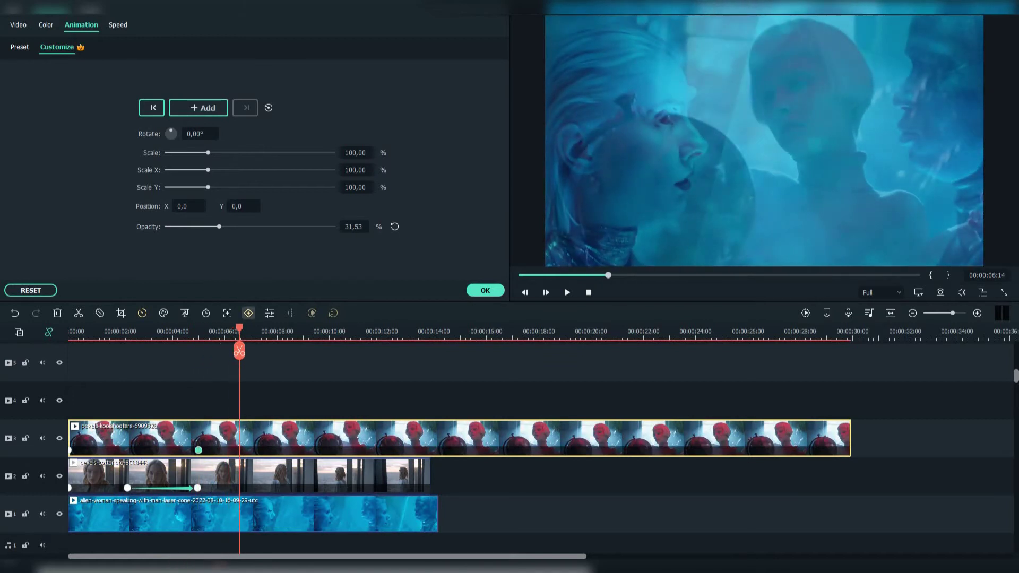
{"action": "left_click_drag", "start_coordinate": [219, 227], "coordinate": [256, 227]}
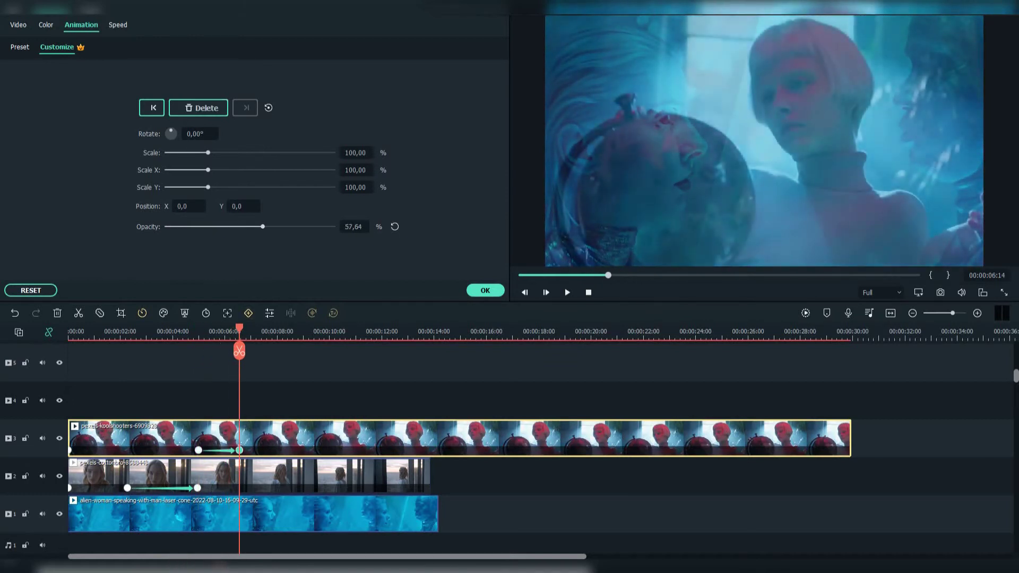
Keyframe the track 3 clip's opacity at 57.64% at 00:00:07:07 and at 100% at 00:00:08:04, and apply the animation settings.
{"action": "key", "text": "space"}
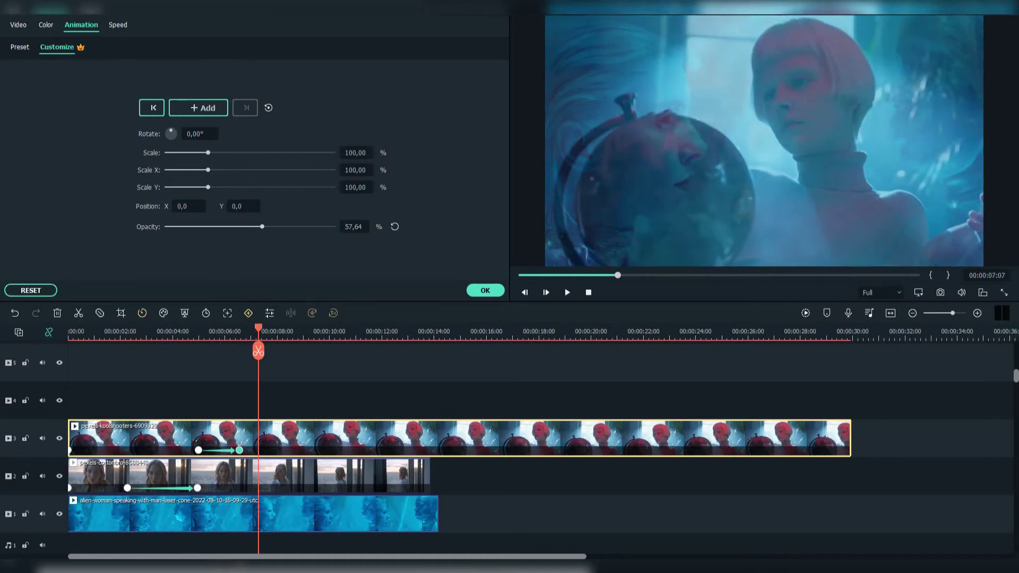
{"action": "left_click_drag", "start_coordinate": [259, 327], "coordinate": [281, 328]}
{"action": "left_click", "coordinate": [394, 227]}
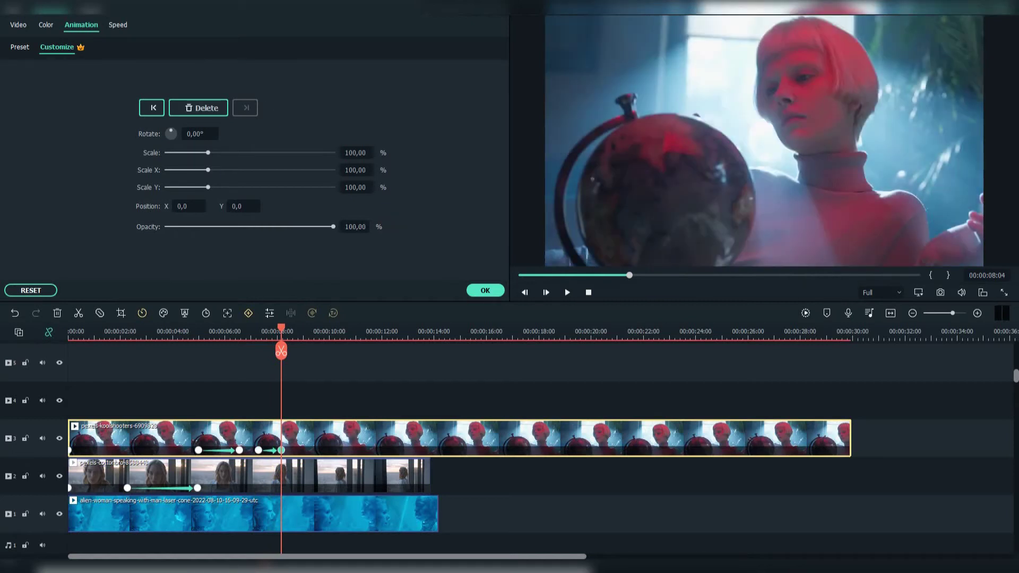
{"action": "left_click", "coordinate": [485, 290]}
Place the red-curtain clip pexels-cottonbro-8746344 on track 4 starting at 00:00:08:04 and crop it to fit.
{"action": "left_click_drag", "start_coordinate": [388, 84], "coordinate": [319, 406]}
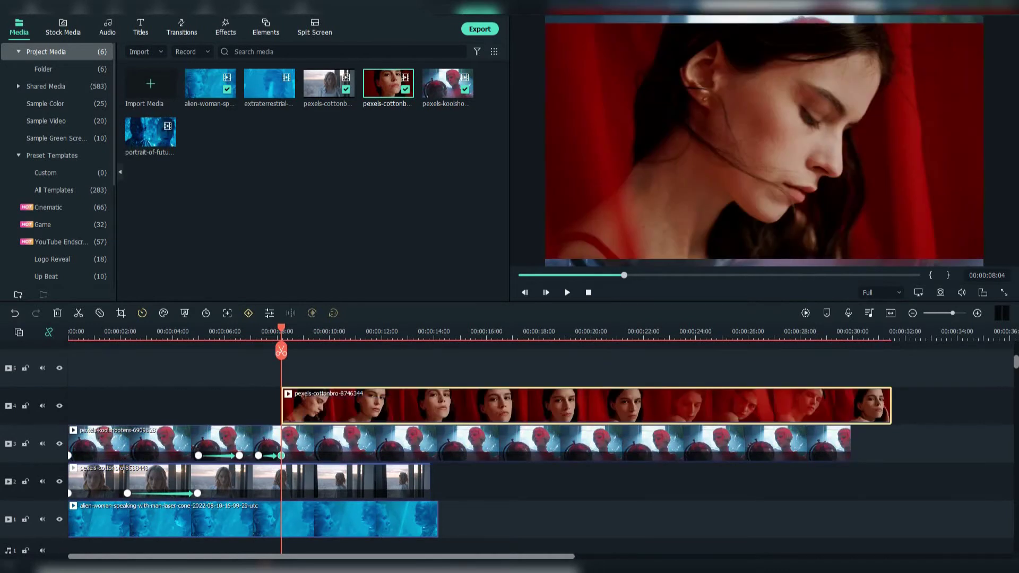
{"action": "right_click", "coordinate": [319, 408]}
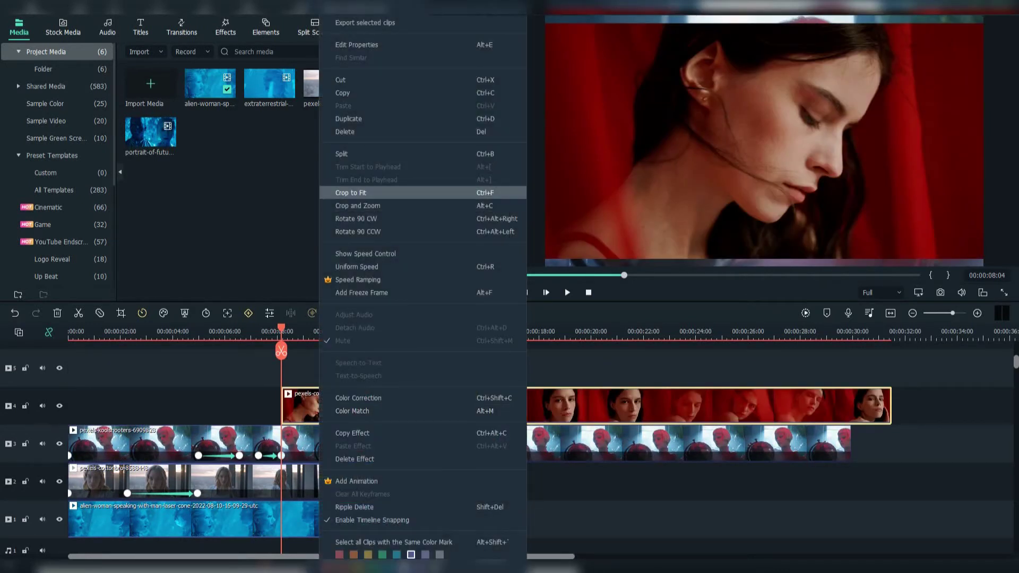
{"action": "left_click", "coordinate": [367, 193]}
Apply the Human Segmentation effect to the red-curtain clip on track 4.
{"action": "left_click", "coordinate": [225, 27]}
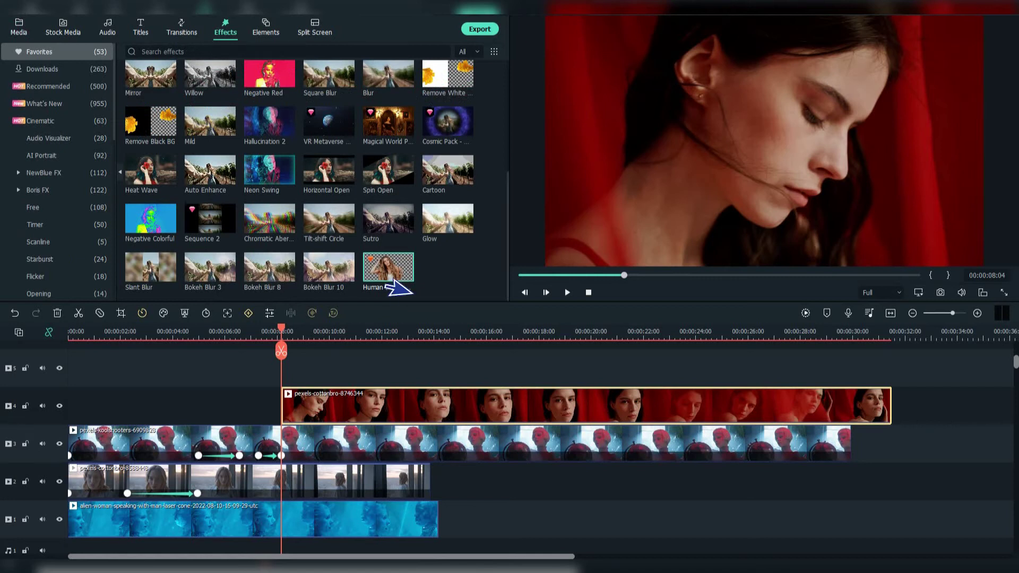
{"action": "mouse_move", "coordinate": [395, 278]}
{"action": "left_click_drag", "start_coordinate": [396, 280], "coordinate": [602, 406]}
Split the red-curtain clip at 00:00:16:21, delete its first part, and move the remaining part back to about 8 seconds on track 4.
{"action": "key", "text": "space"}
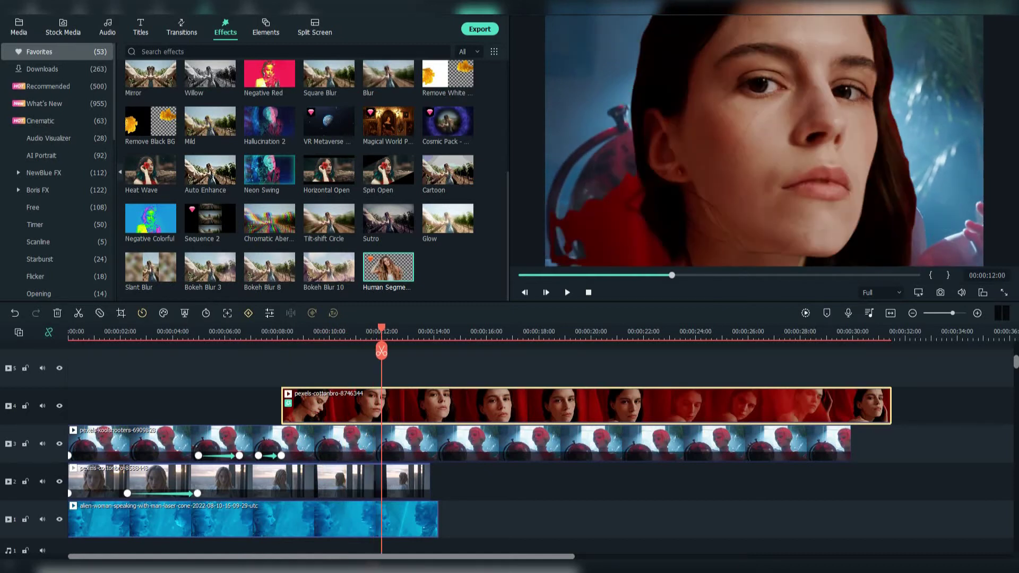
{"action": "key", "text": "Left"}
{"action": "key", "text": "Left"}
{"action": "key", "text": "Left"}
{"action": "key", "text": "Left"}
{"action": "key", "text": "Left"}
{"action": "key", "text": "Left"}
{"action": "key", "text": "Left"}
{"action": "key", "text": "Left"}
{"action": "key", "text": "Left"}
{"action": "key", "text": "Left"}
{"action": "key", "text": "Left"}
{"action": "key", "text": "Left"}
{"action": "key", "text": "Left"}
{"action": "key", "text": "Left"}
{"action": "key", "text": "Left"}
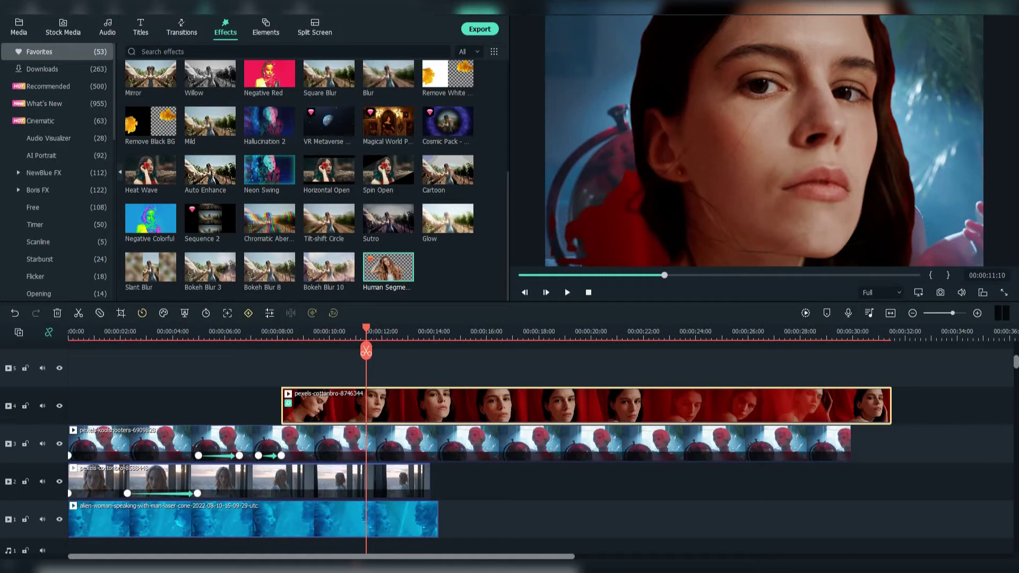
{"action": "left_click_drag", "start_coordinate": [366, 529], "coordinate": [426, 529]}
{"action": "key", "text": "Right"}
{"action": "key", "text": "Right"}
{"action": "key", "text": "Right"}
{"action": "key", "text": "Right"}
{"action": "key", "text": "Right"}
{"action": "key", "text": "Right"}
{"action": "key", "text": "Right"}
{"action": "key", "text": "Right"}
{"action": "key", "text": "Right"}
{"action": "key", "text": "Right"}
{"action": "key", "text": "Right"}
{"action": "key", "text": "Right"}
{"action": "key", "text": "Right"}
{"action": "key", "text": "Right"}
{"action": "key", "text": "Right"}
{"action": "key", "text": "Right"}
{"action": "key", "text": "Right"}
{"action": "key", "text": "Right"}
{"action": "key", "text": "Right"}
{"action": "key", "text": "Right"}
{"action": "key", "text": "Right"}
{"action": "key", "text": "Right"}
{"action": "key", "text": "Right"}
{"action": "key", "text": "Right"}
{"action": "key", "text": "Right"}
{"action": "key", "text": "Right"}
{"action": "key", "text": "Right"}
{"action": "key", "text": "Right"}
{"action": "key", "text": "Right"}
{"action": "key", "text": "Right"}
{"action": "key", "text": "Right"}
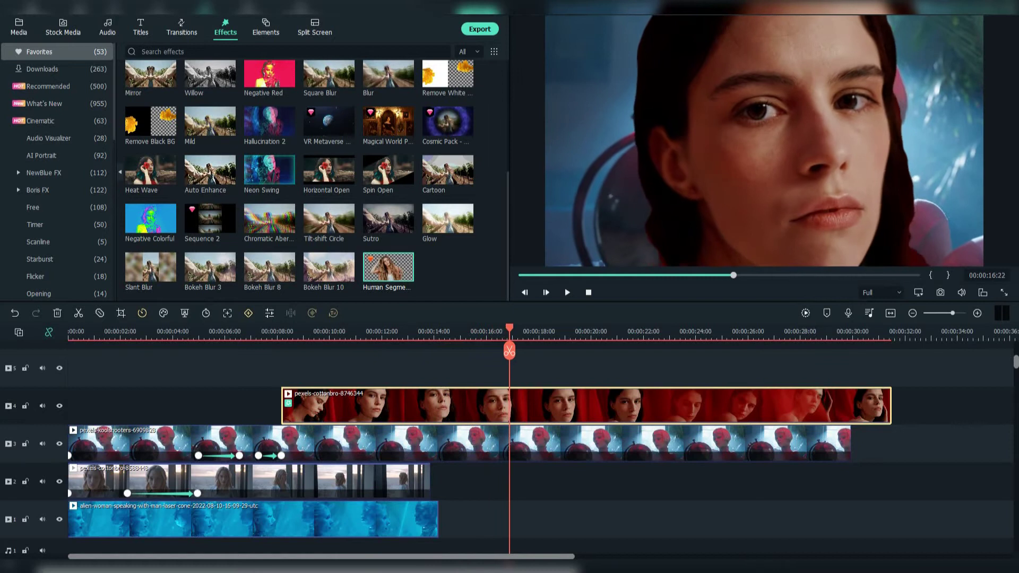
{"action": "key", "text": "ctrl+b"}
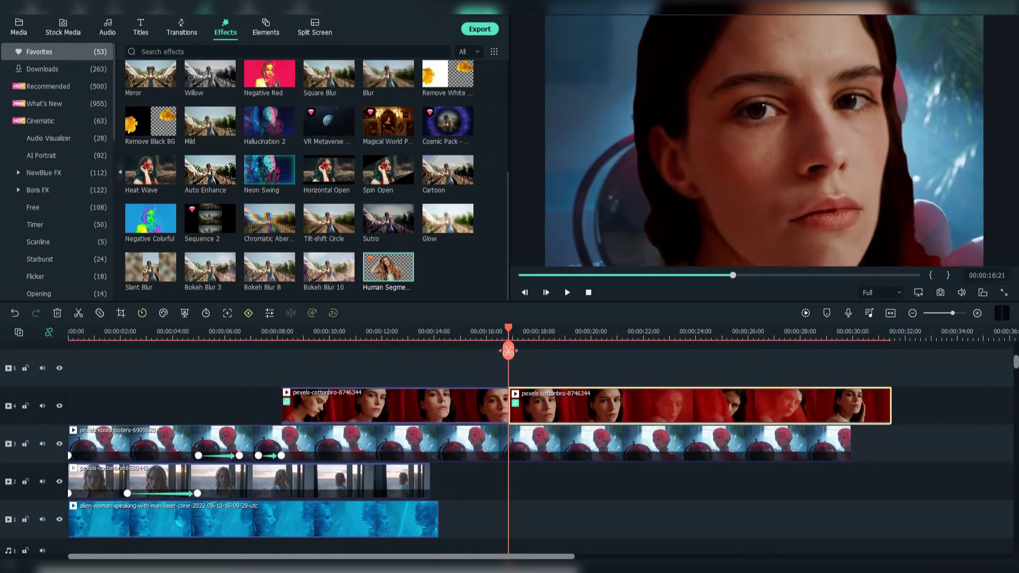
{"action": "left_click", "coordinate": [395, 406]}
{"action": "key", "text": "Delete"}
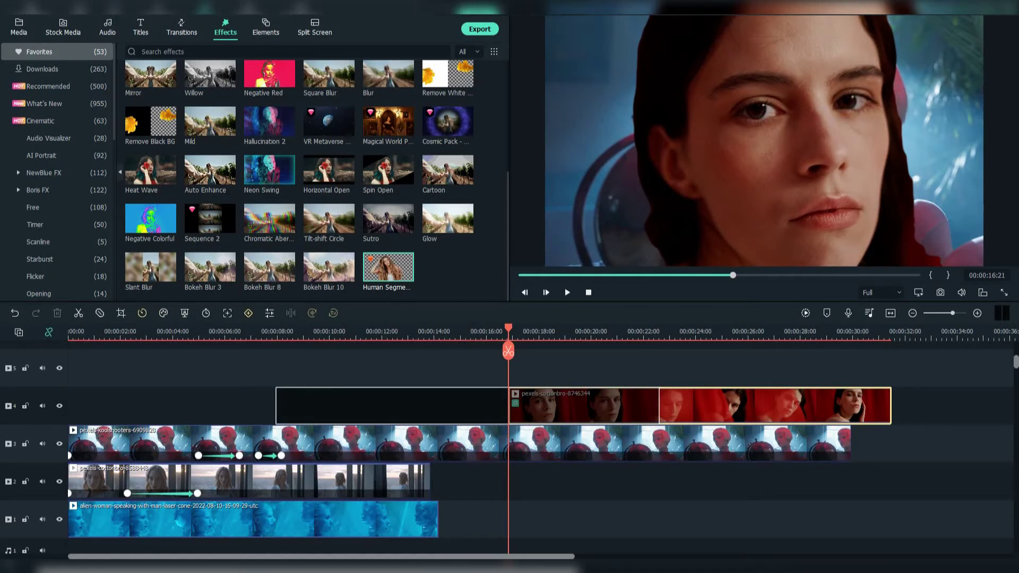
{"action": "left_click_drag", "start_coordinate": [700, 405], "coordinate": [471, 406]}
Add an animation keyframe to the red-curtain clip at 00:00:08:04 with position X at -809 and opacity at 0%.
{"action": "left_click", "coordinate": [276, 331]}
{"action": "key", "text": "Right"}
{"action": "key", "text": "Right"}
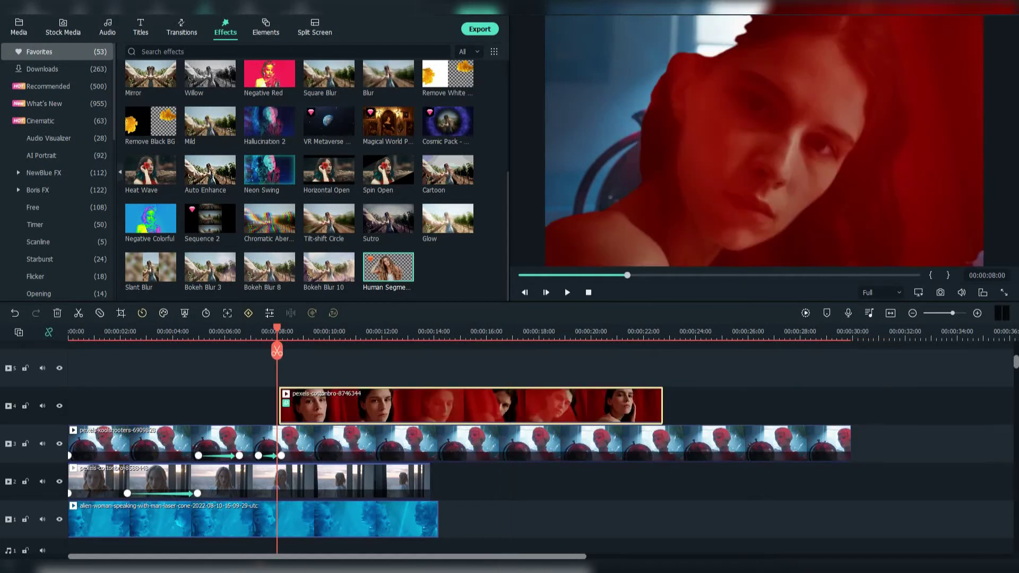
{"action": "key", "text": "Right"}
{"action": "key", "text": "Right"}
{"action": "key", "text": "Right"}
{"action": "key", "text": "Right"}
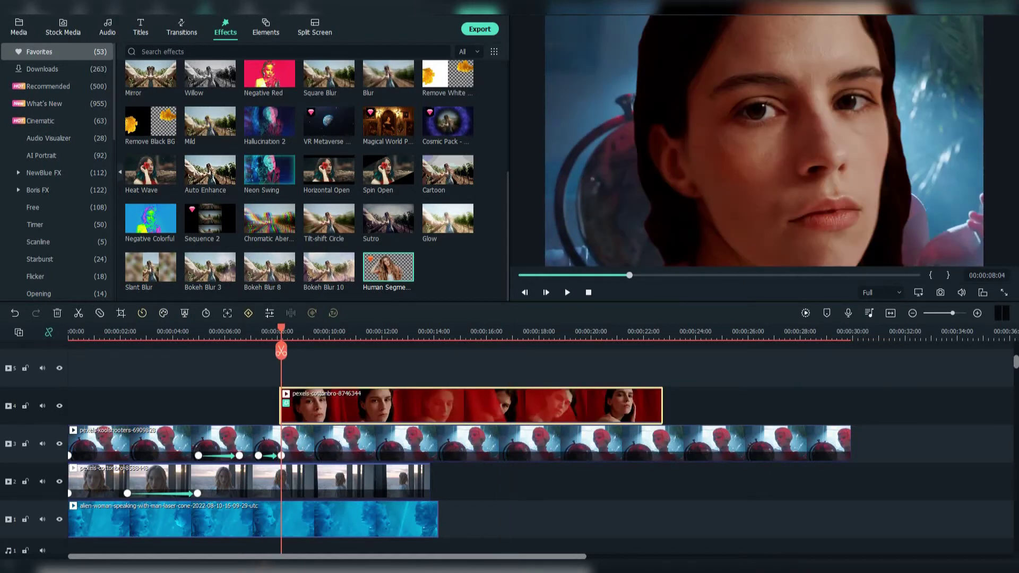
{"action": "key", "text": "alt+e"}
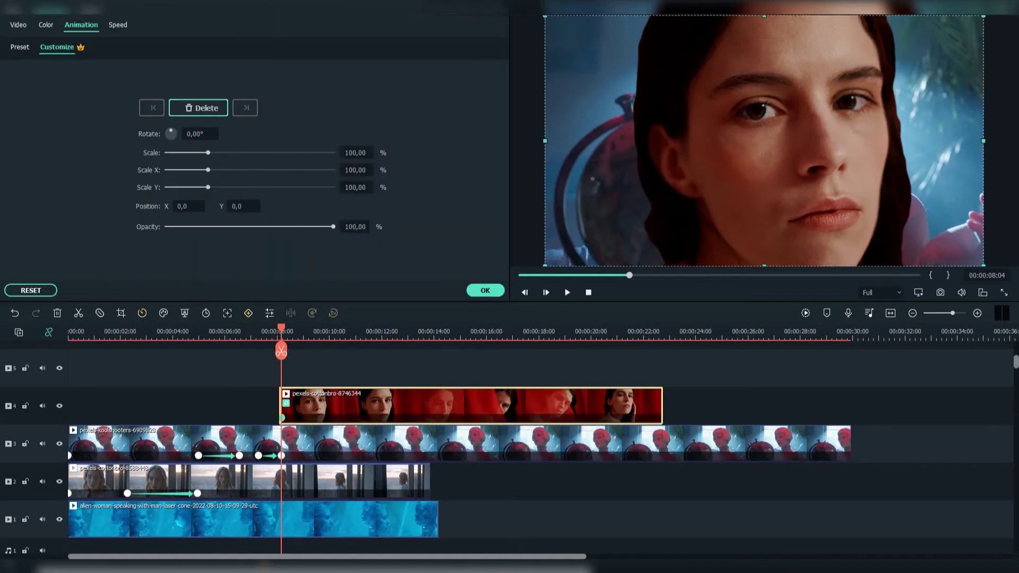
{"action": "left_click_drag", "start_coordinate": [764, 141], "coordinate": [426, 159]}
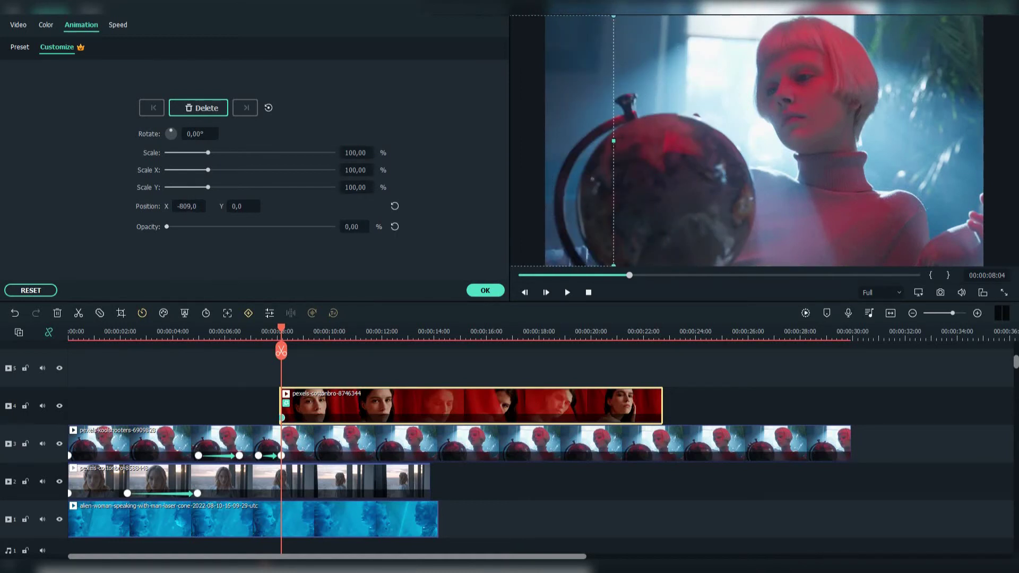
Keyframe the red-curtain clip at position X -244 with 21.66% opacity at 00:00:08:09 and 46.18% opacity at 00:00:08:22.
{"action": "key", "text": "Right"}
{"action": "key", "text": "Right"}
{"action": "key", "text": "Right"}
{"action": "key", "text": "Right"}
{"action": "key", "text": "Right"}
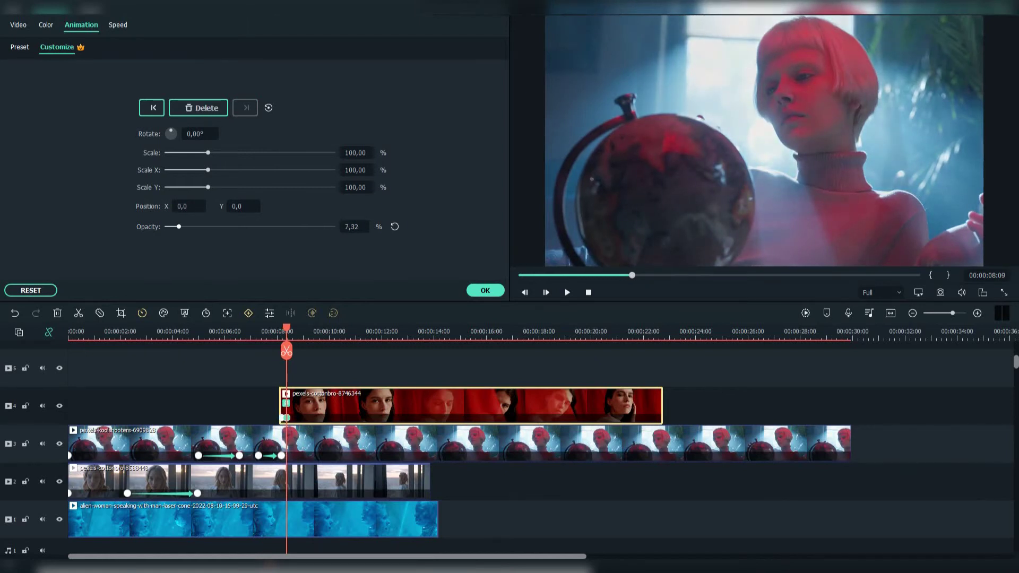
{"action": "left_click_drag", "start_coordinate": [179, 226], "coordinate": [60, 206]}
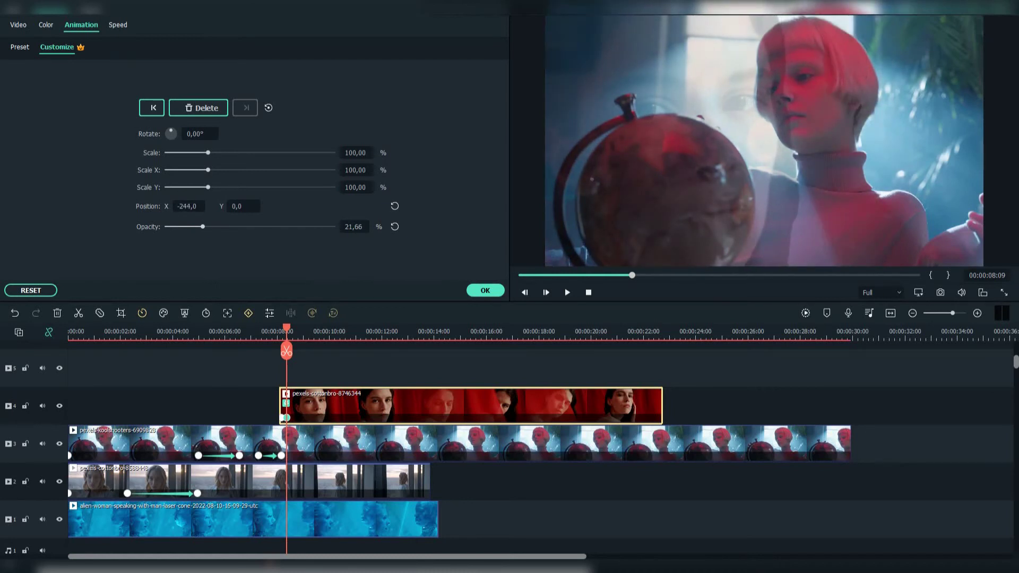
{"action": "left_click_drag", "start_coordinate": [287, 328], "coordinate": [301, 328]}
{"action": "left_click_drag", "start_coordinate": [203, 226], "coordinate": [215, 226]}
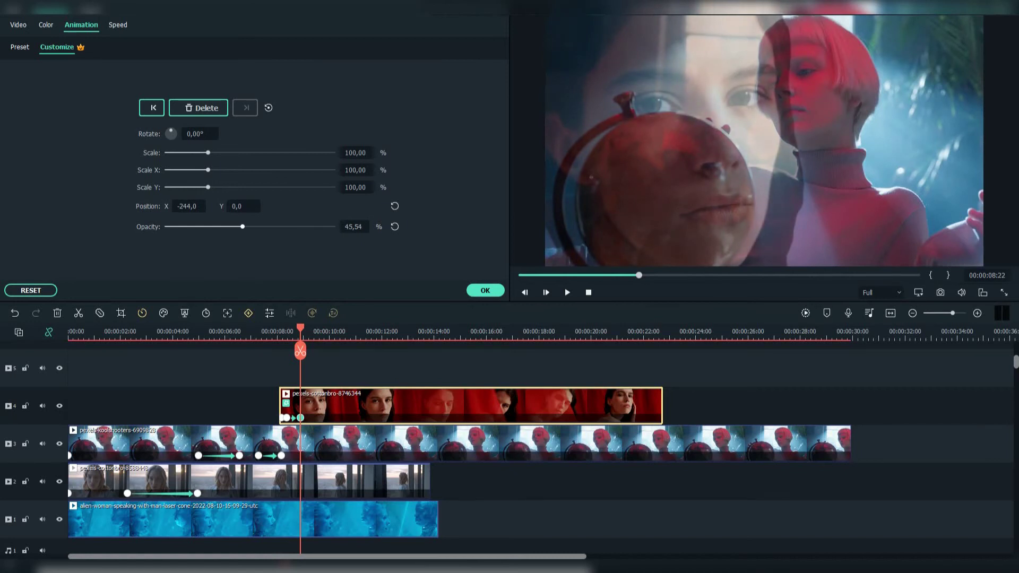
Play back the red-curtain clip's animated slide and fade-in from 00:00:08:04 to check it.
{"action": "key", "text": "Left"}
{"action": "key", "text": "Left"}
{"action": "key", "text": "Left"}
{"action": "key", "text": "Left"}
{"action": "key", "text": "Left"}
{"action": "key", "text": "Left"}
{"action": "key", "text": "Left"}
{"action": "key", "text": "Left"}
{"action": "key", "text": "Left"}
{"action": "key", "text": "Left"}
{"action": "key", "text": "Left"}
{"action": "key", "text": "Left"}
{"action": "key", "text": "Left"}
{"action": "key", "text": "Left"}
{"action": "key", "text": "Left"}
{"action": "key", "text": "Left"}
{"action": "key", "text": "Left"}
{"action": "key", "text": "Left"}
{"action": "key", "text": "Left"}
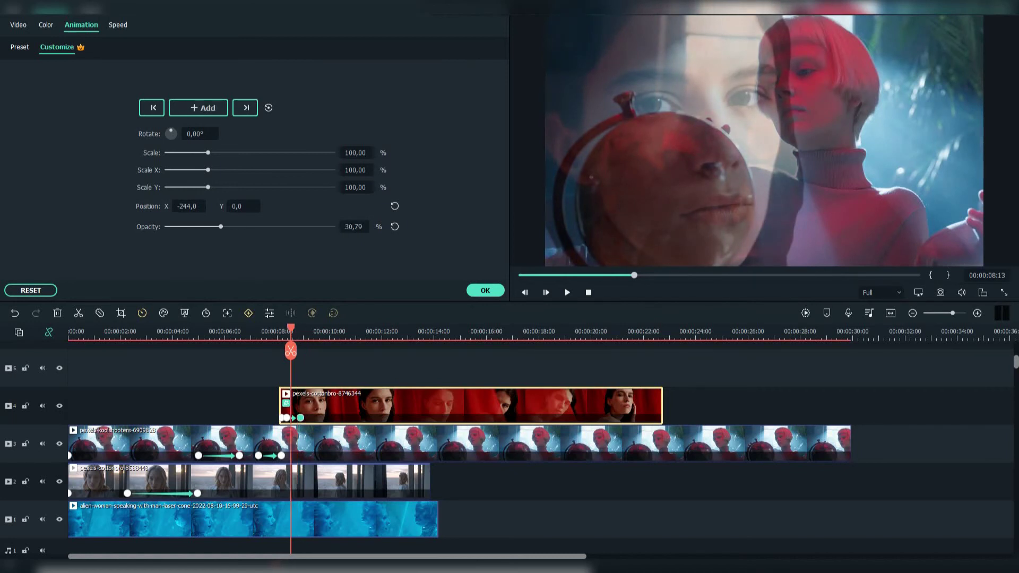
{"action": "key", "text": "space"}
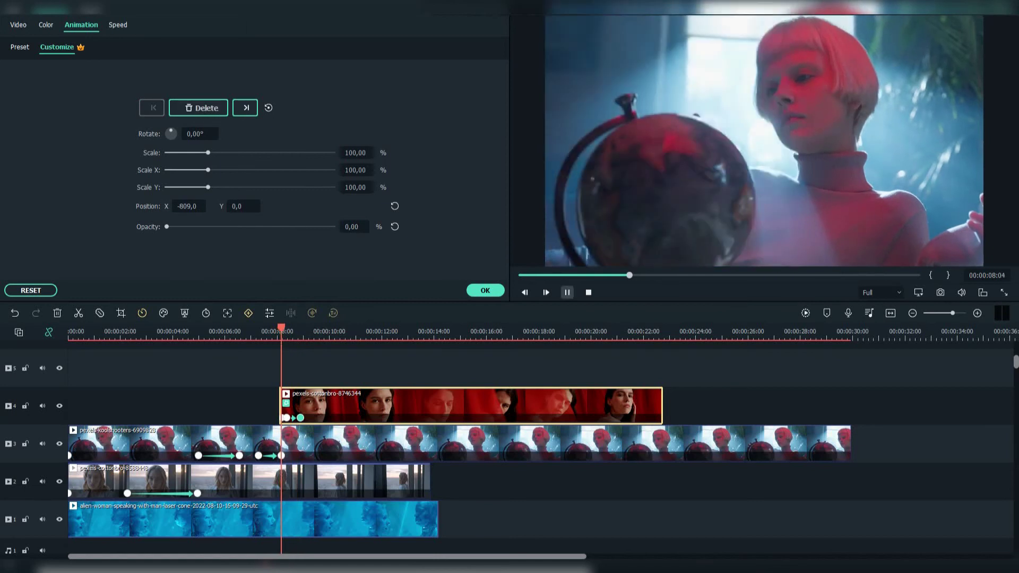
{"action": "key", "text": "space"}
Split the red-curtain clip on track 4 at 00:00:10:22 and delete the part after the cut.
{"action": "key", "text": "Left"}
{"action": "key", "text": "Left"}
{"action": "key", "text": "Left"}
{"action": "key", "text": "Left"}
{"action": "key", "text": "Left"}
{"action": "key", "text": "Left"}
{"action": "key", "text": "Left"}
{"action": "key", "text": "Left"}
{"action": "key", "text": "Left"}
{"action": "key", "text": "Left"}
{"action": "key", "text": "Left"}
{"action": "key", "text": "Left"}
{"action": "key", "text": "Left"}
{"action": "key", "text": "Left"}
{"action": "key", "text": "Left"}
{"action": "key", "text": "Left"}
{"action": "key", "text": "Left"}
{"action": "key", "text": "Left"}
{"action": "key", "text": "Left"}
{"action": "key", "text": "Left"}
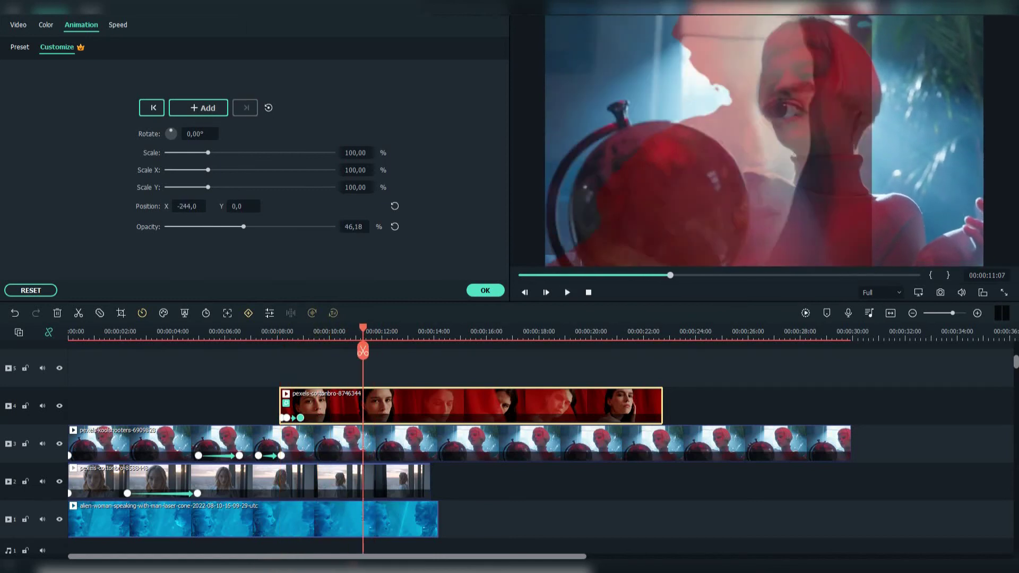
{"action": "key", "text": "Left"}
{"action": "key", "text": "Left"}
{"action": "left_click", "coordinate": [353, 351]}
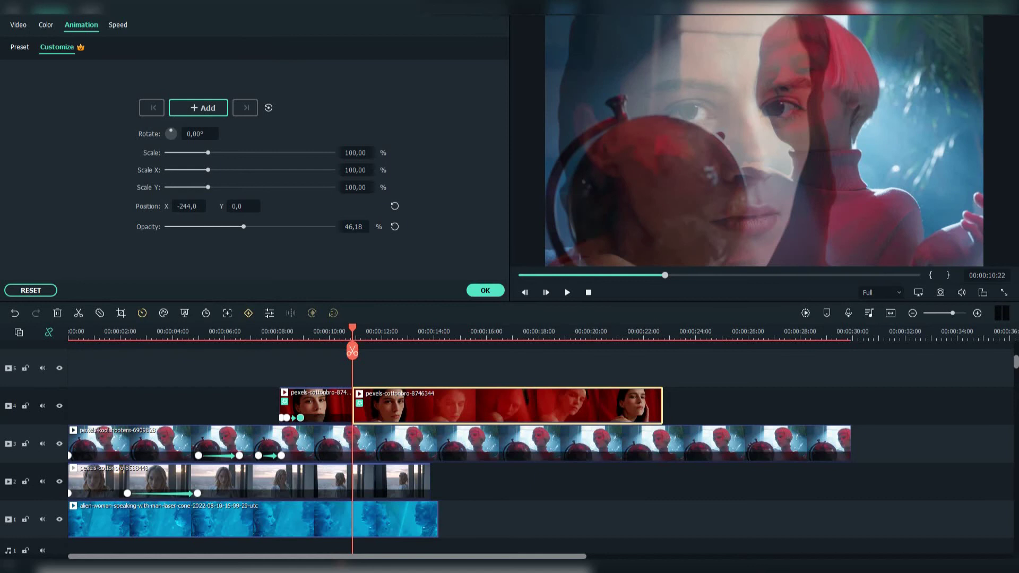
{"action": "key", "text": "Delete"}
Split the clips on tracks 3, 2 and 1 at 00:00:10:22 and delete everything after the cut.
{"action": "left_click", "coordinate": [388, 444]}
{"action": "left_click", "coordinate": [352, 350]}
{"action": "left_click", "coordinate": [388, 481]}
{"action": "left_click", "coordinate": [353, 350]}
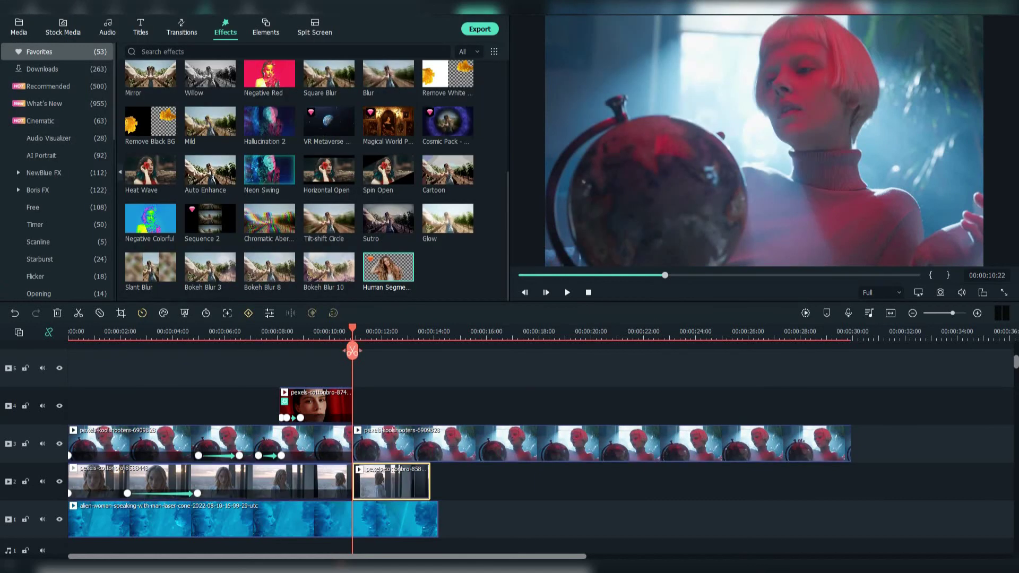
{"action": "left_click", "coordinate": [388, 519]}
{"action": "left_click", "coordinate": [352, 350]}
{"action": "left_click_drag", "start_coordinate": [467, 393], "coordinate": [382, 531]}
{"action": "key", "text": "Delete"}
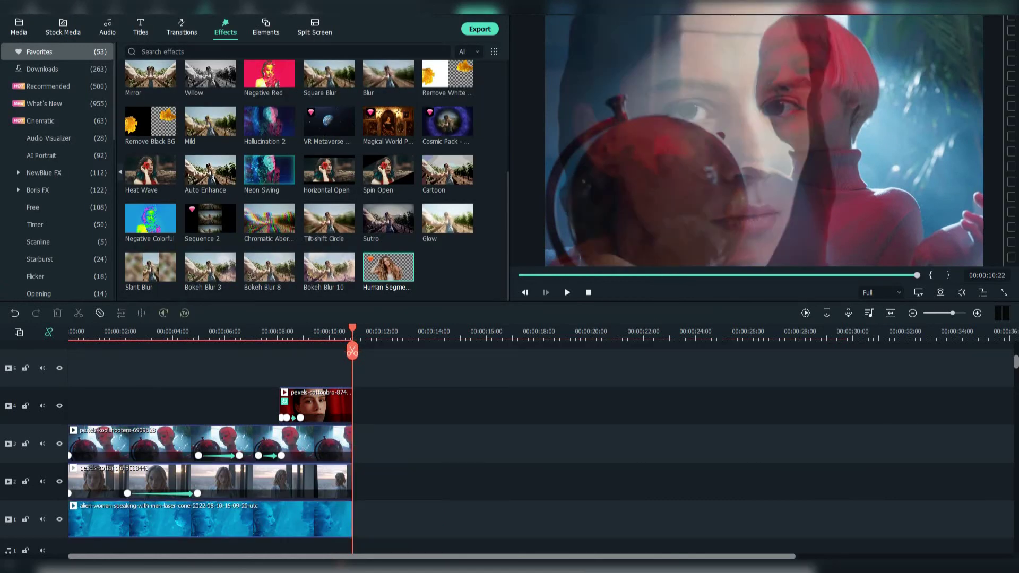